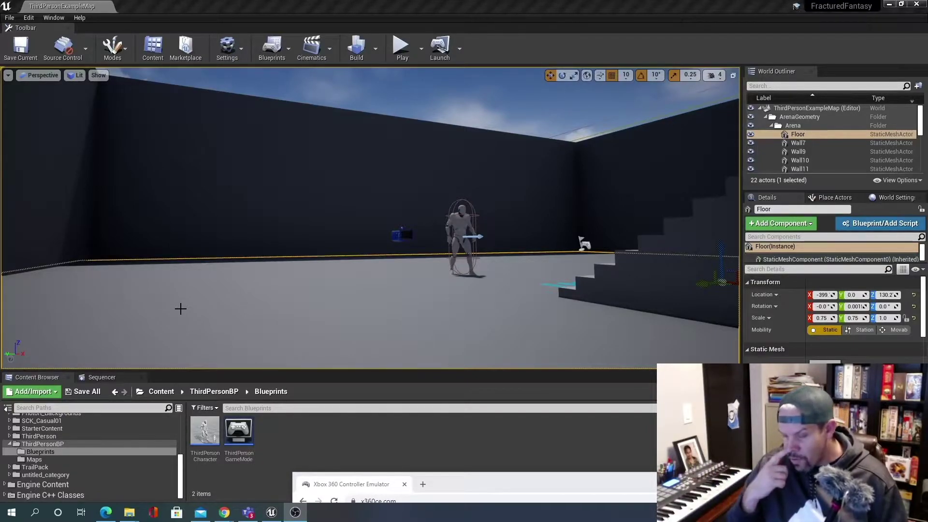
Review the project's input bindings in Project Settings, then close the settings
left_click(227, 47)
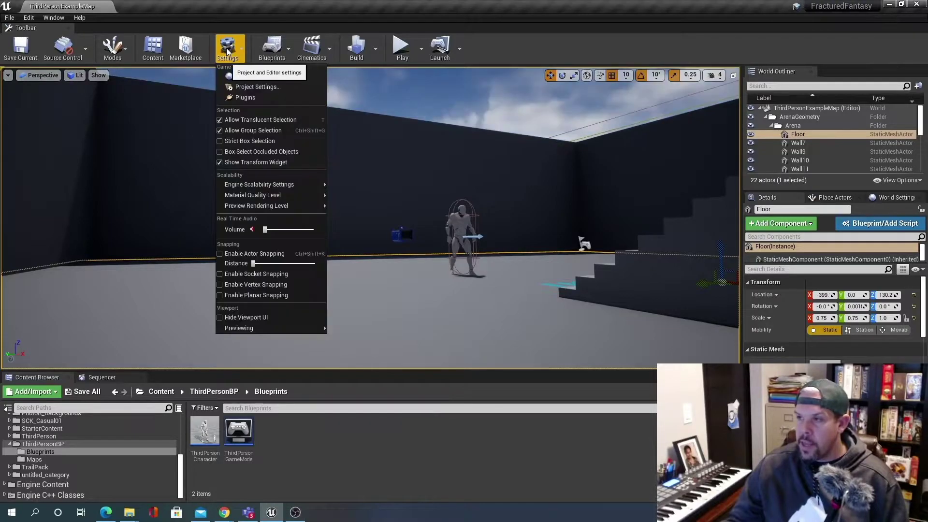
left_click(257, 88)
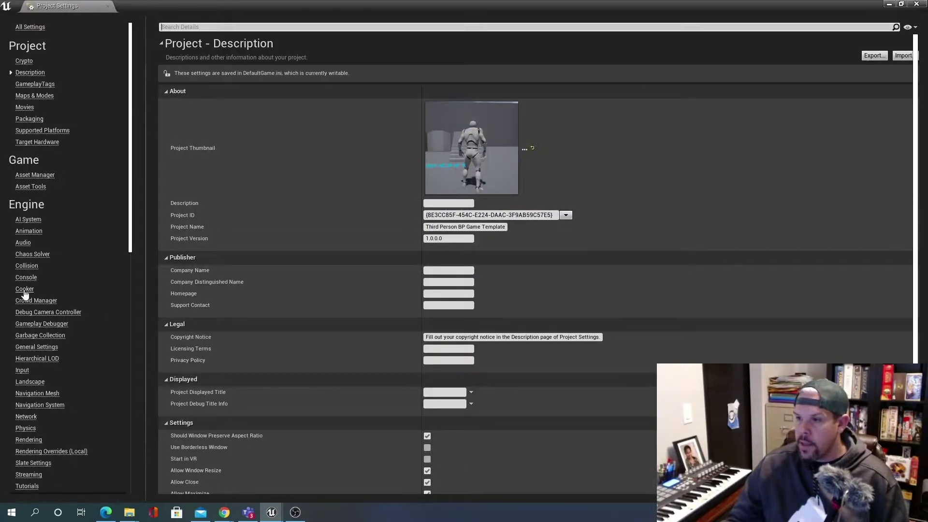
left_click(23, 370)
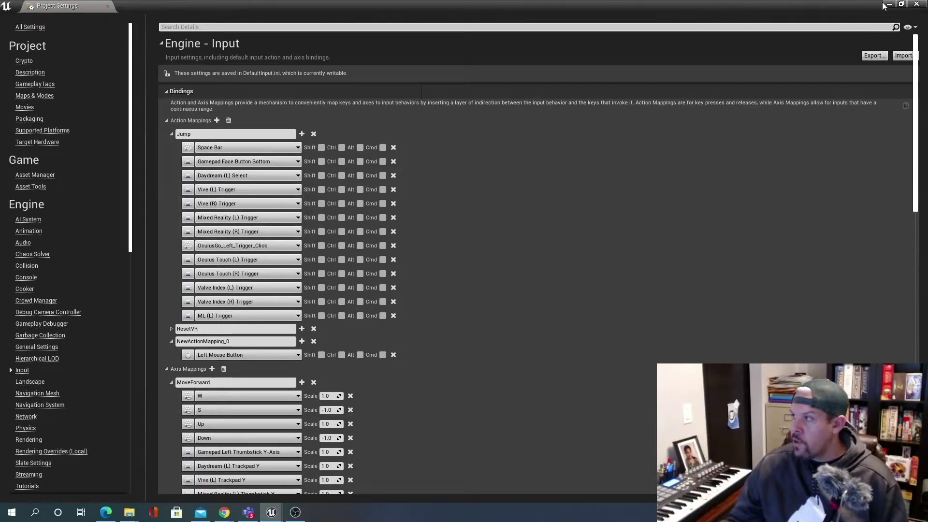
left_click(915, 6)
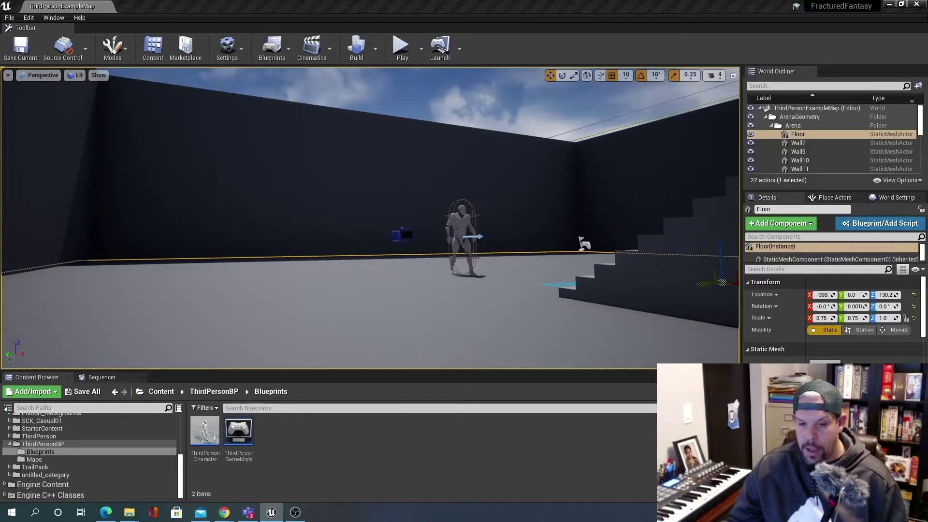
Bring the x360ce.com Chrome window forward and maximize it
key("alt+Tab")
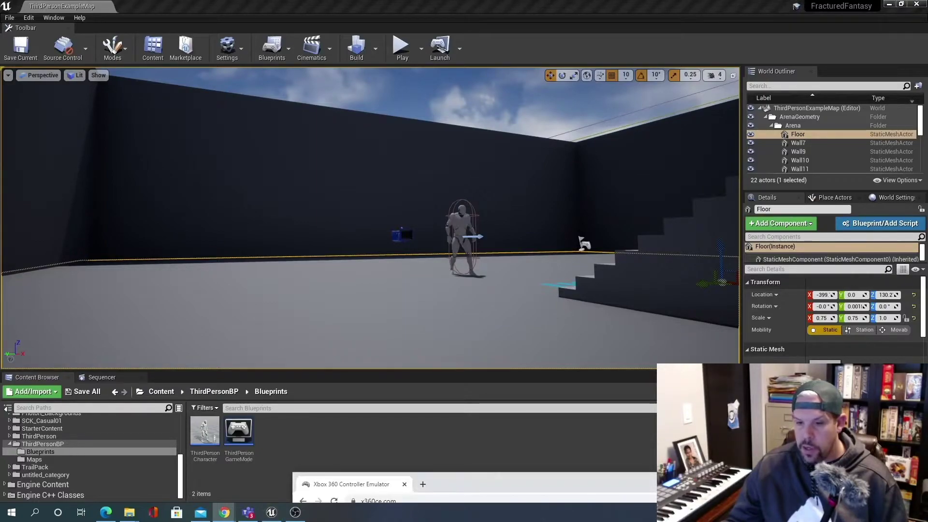
left_click_drag(569, 489, 482, 76)
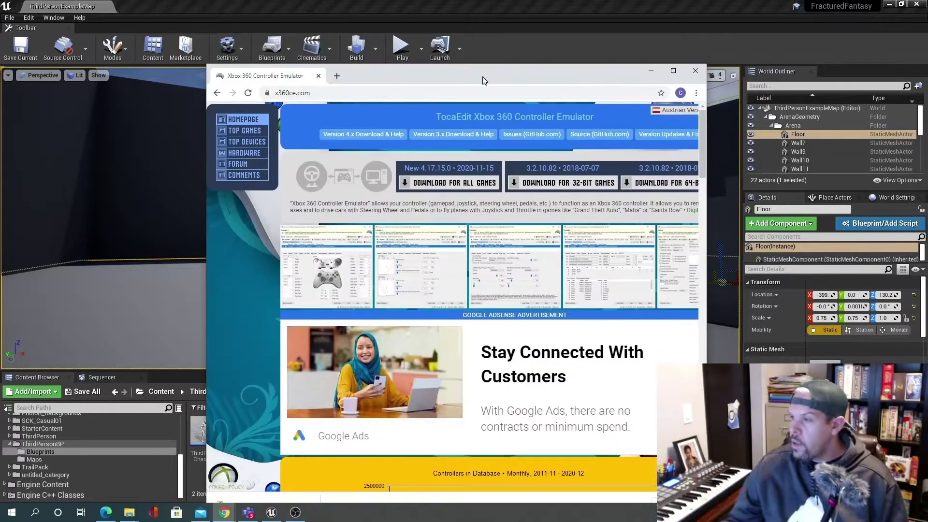
double_click(482, 76)
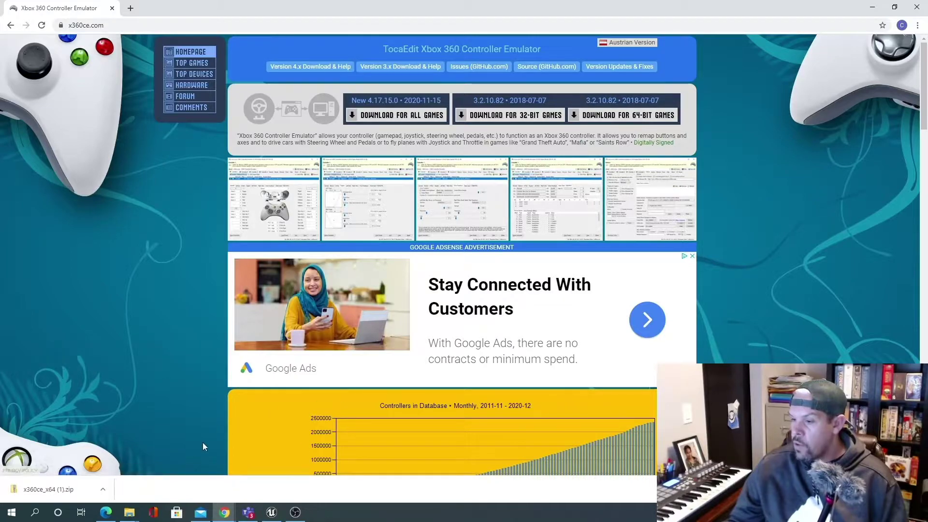
Switch to the Win64 Explorer window and go to This PC
left_click(129, 512)
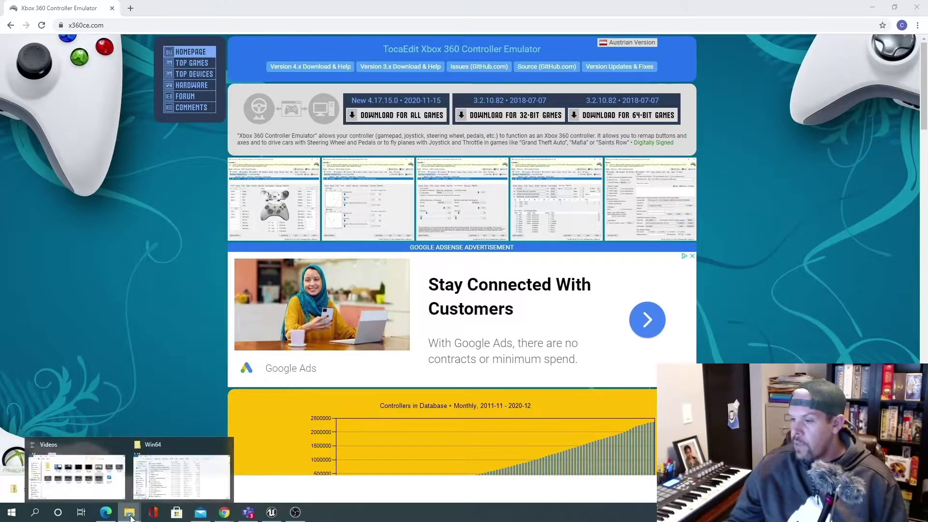
left_click(188, 492)
scroll(261, 329, "up", 1)
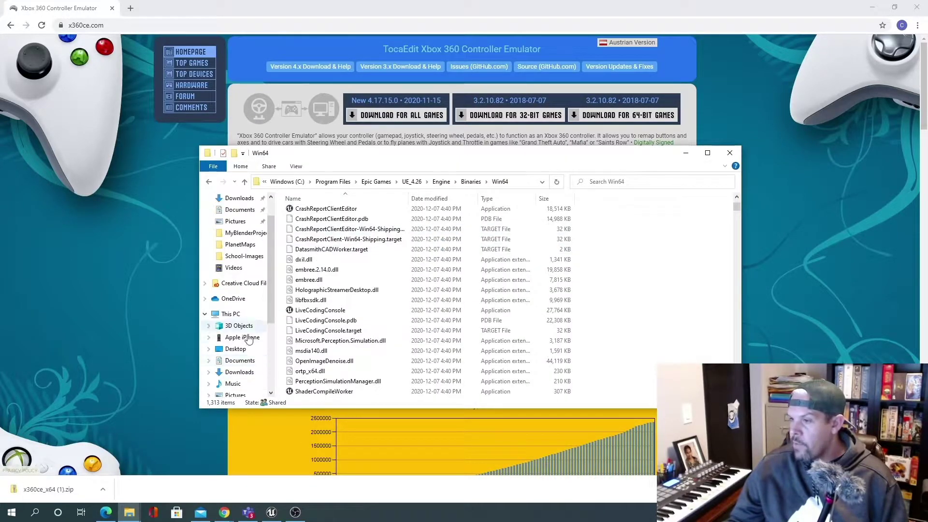
left_click(232, 314)
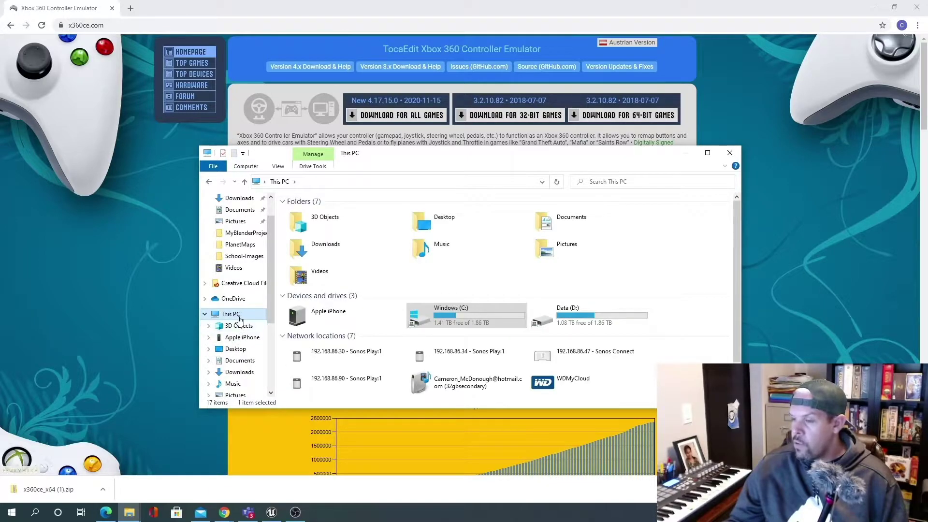
Check in This PC's Properties that the system type is 64-bit, then close it
right_click(238, 320)
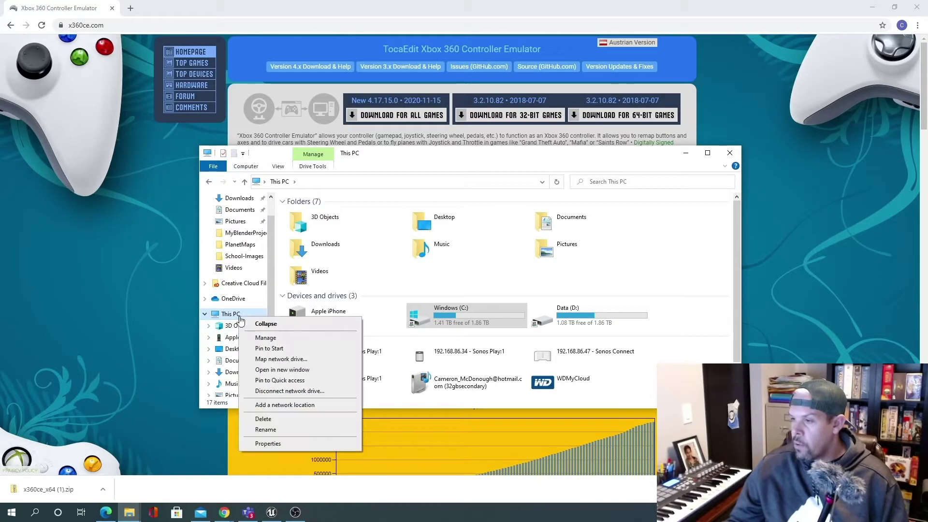
left_click(276, 444)
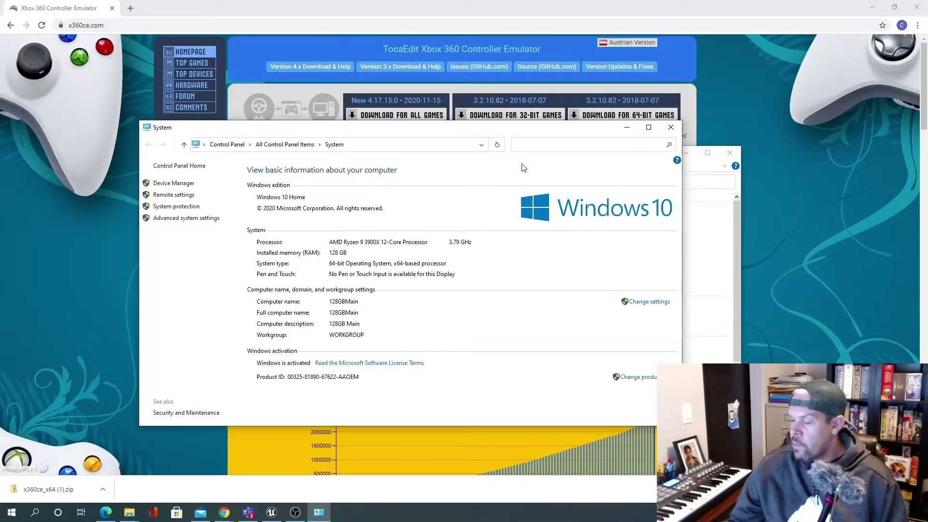
left_click(668, 127)
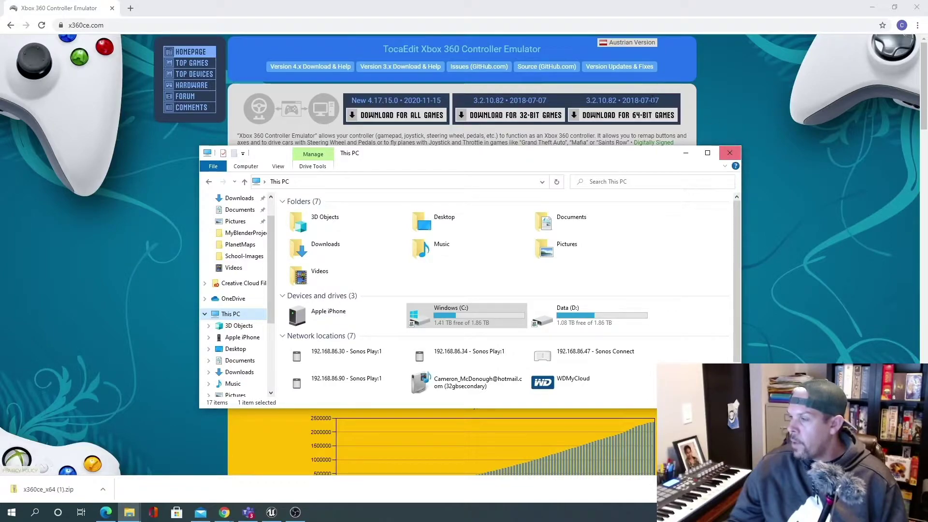
Show the x360ce_x64 zip in Downloads, look inside it, then select the x360ce_x64 application
left_click(104, 489)
left_click(137, 457)
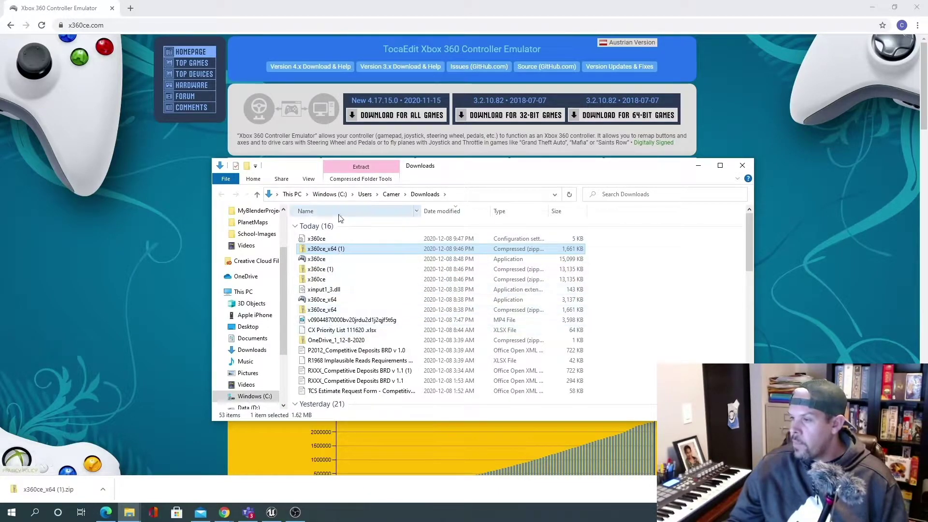
double_click(325, 311)
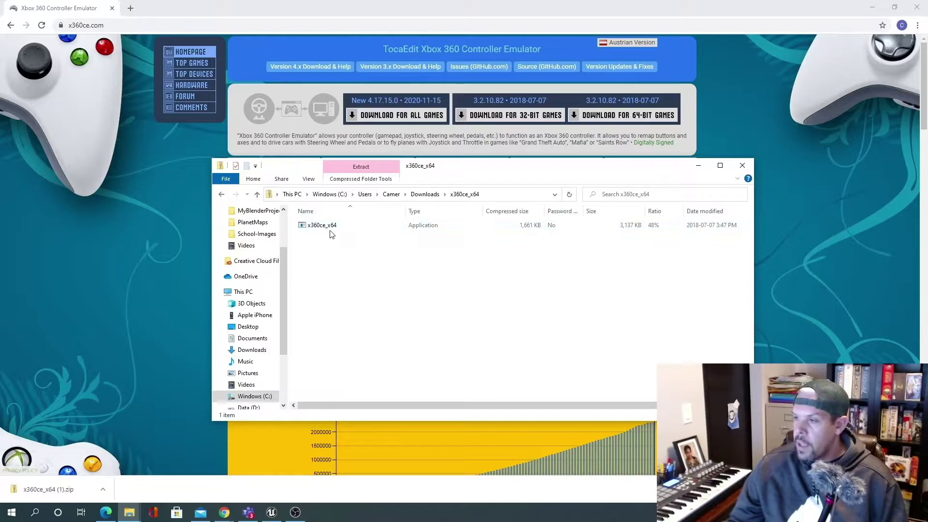
left_click(256, 194)
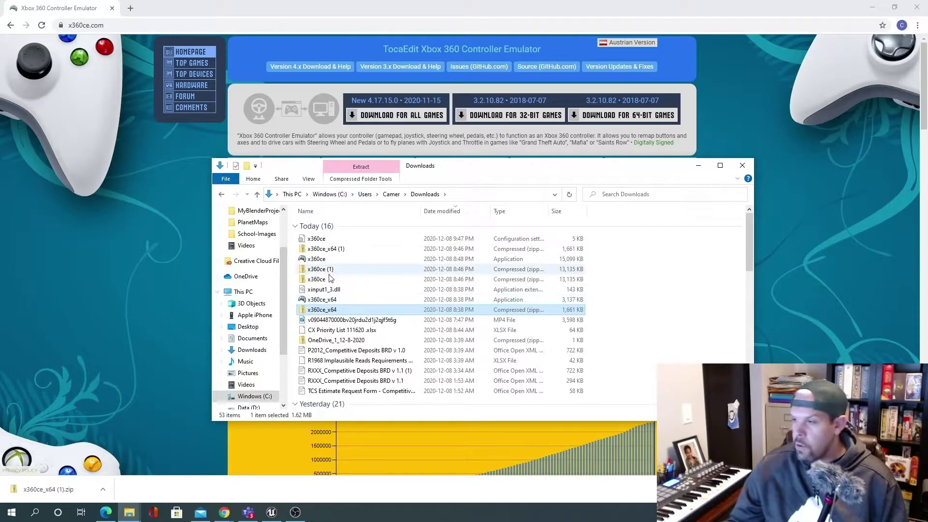
left_click(328, 302)
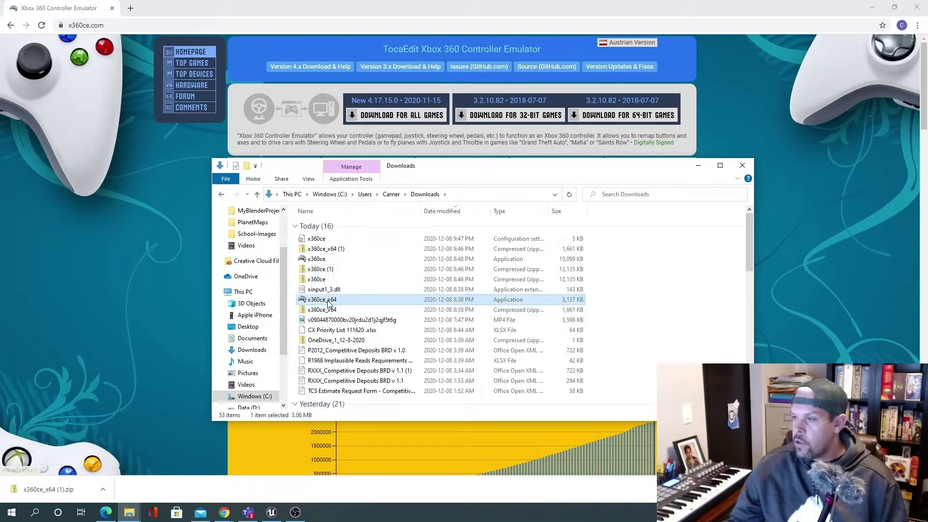
Run x360ce_x64, ignore the 32-bit warning, check Controller 1's mapping, then close the emulator
double_click(328, 300)
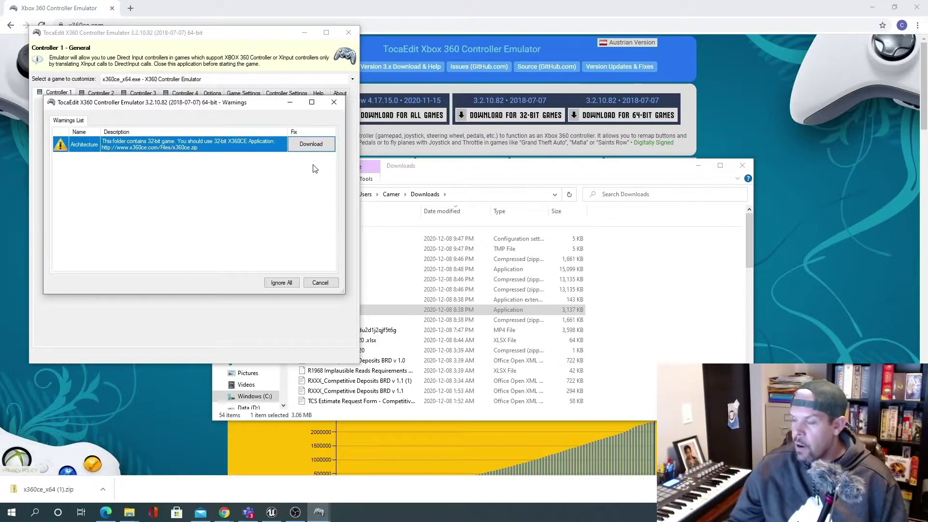
left_click(280, 282)
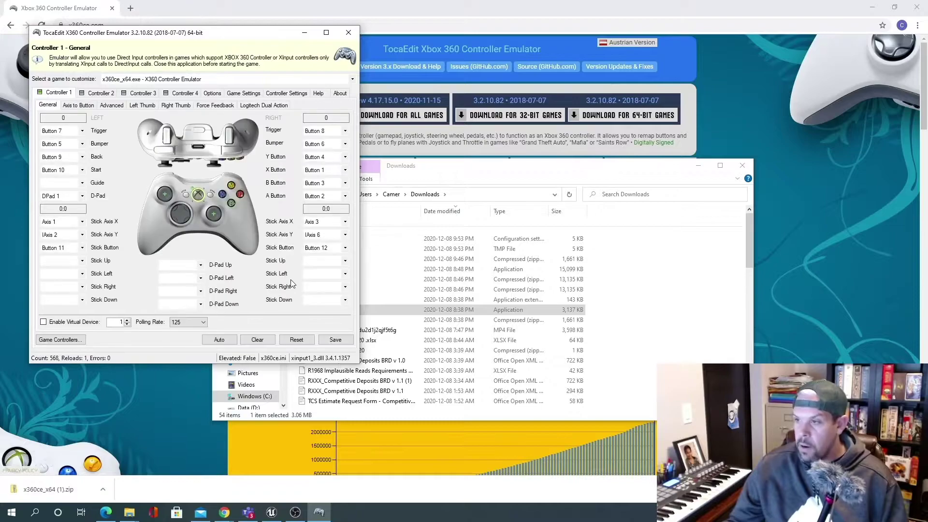
left_click_drag(225, 37, 334, 67)
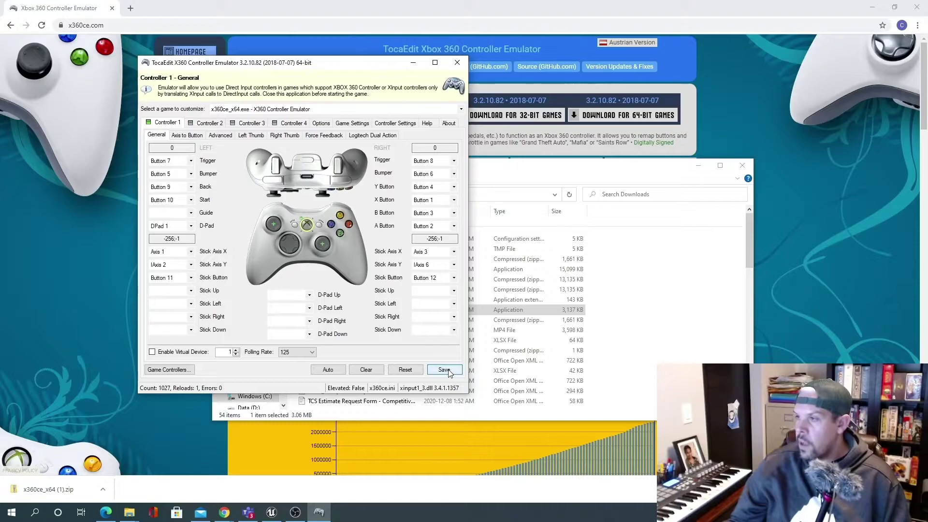
left_click(457, 63)
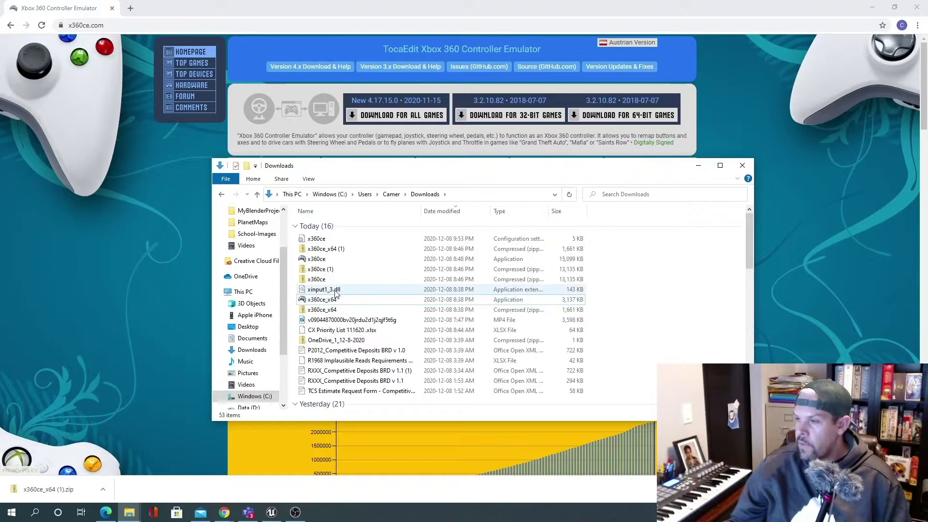
Check the new xinput1_3.dll and x360ce configuration file, then scroll the navigation pane to This PC
left_click(337, 290)
left_click(332, 241)
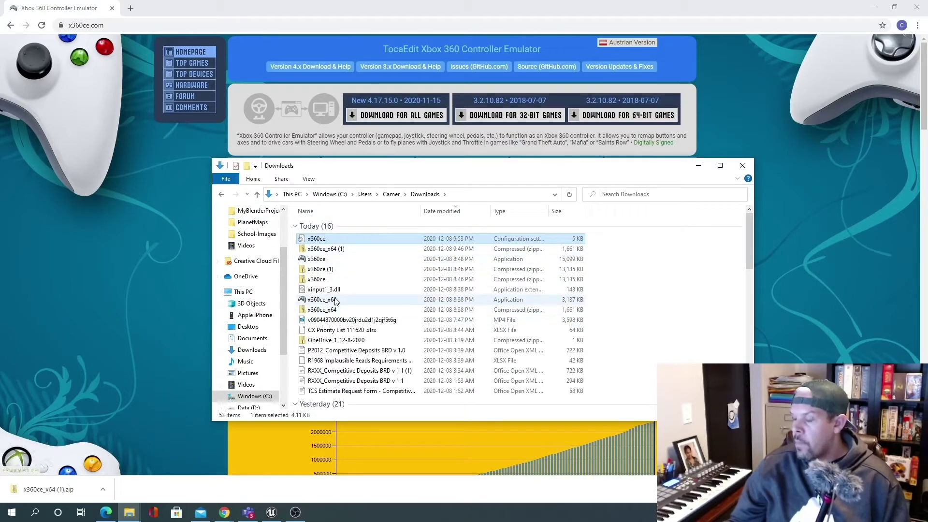
scroll(283, 308, "up", 2)
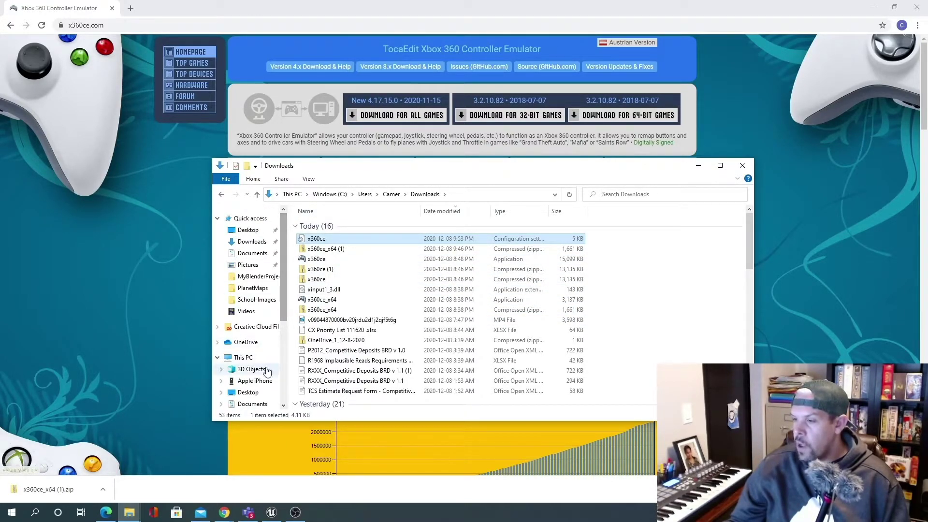
left_click_drag(285, 268, 279, 299)
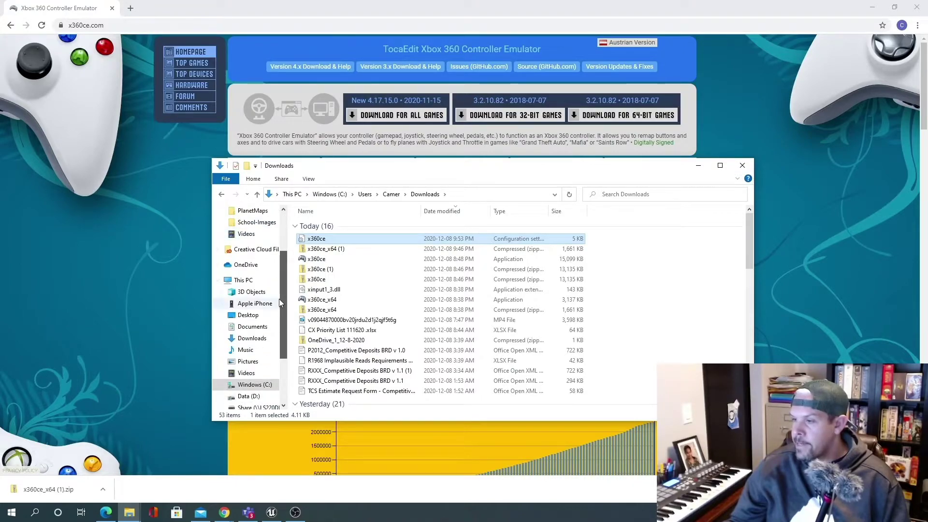
Browse C:\Program Files\Epic Games\UE_4.26\Engine\Binaries\Win64 and scroll through its files
left_click(270, 390)
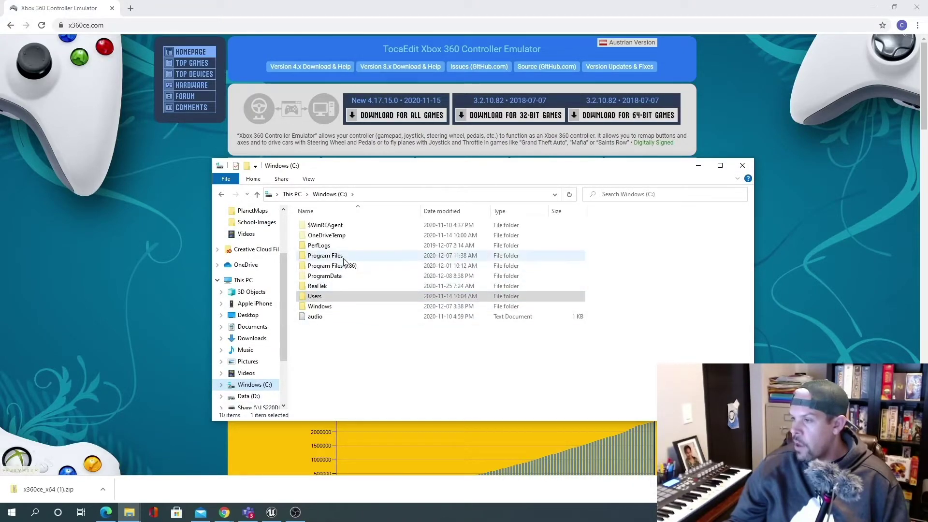
double_click(329, 255)
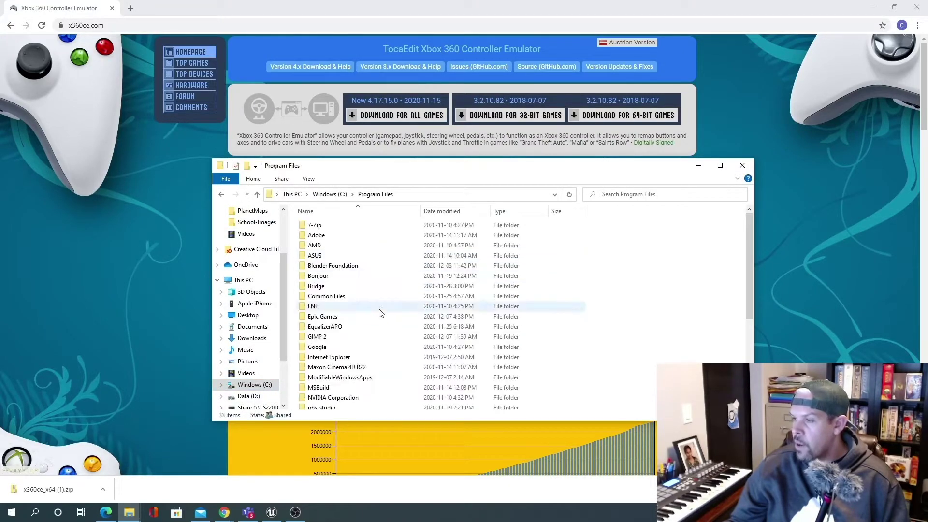
double_click(333, 317)
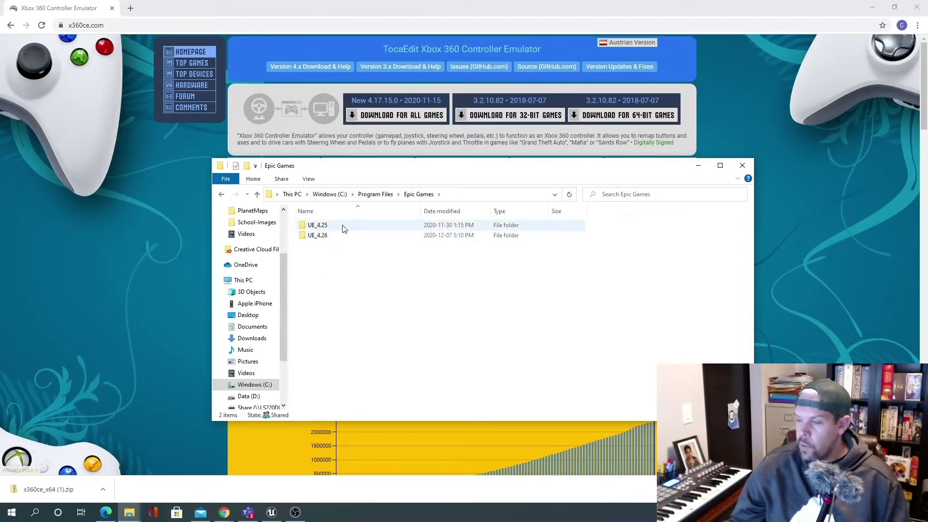
double_click(327, 238)
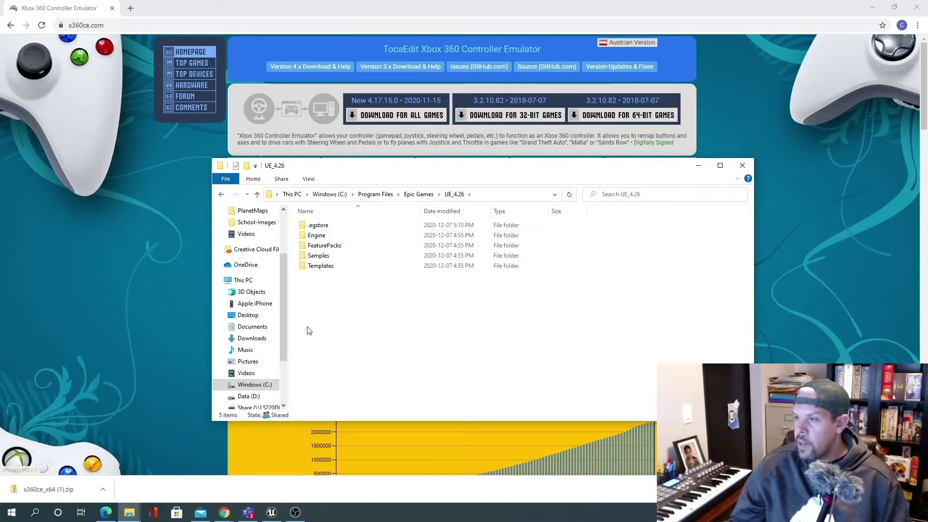
double_click(321, 238)
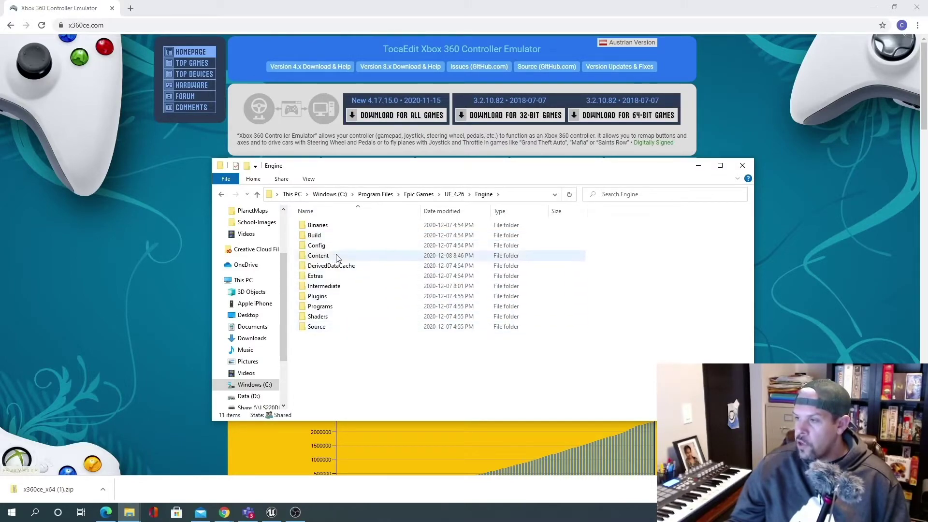
double_click(320, 224)
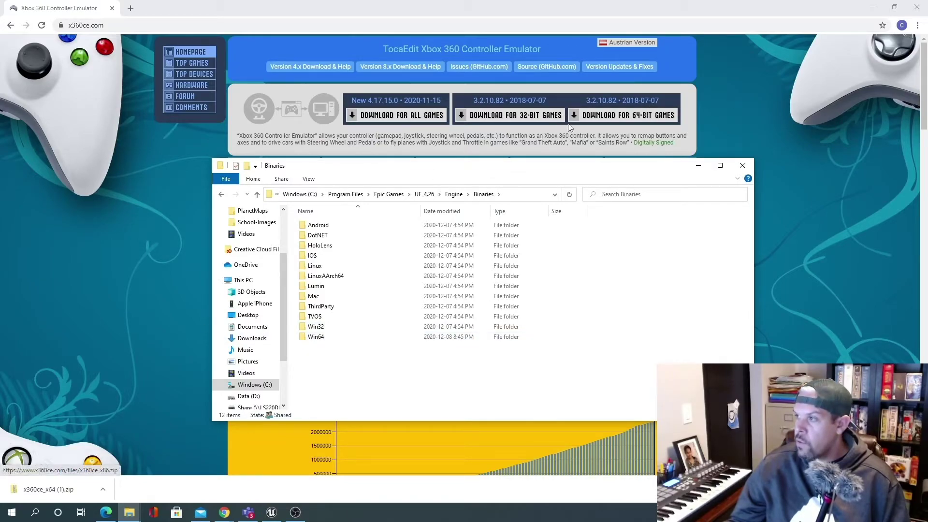
double_click(317, 337)
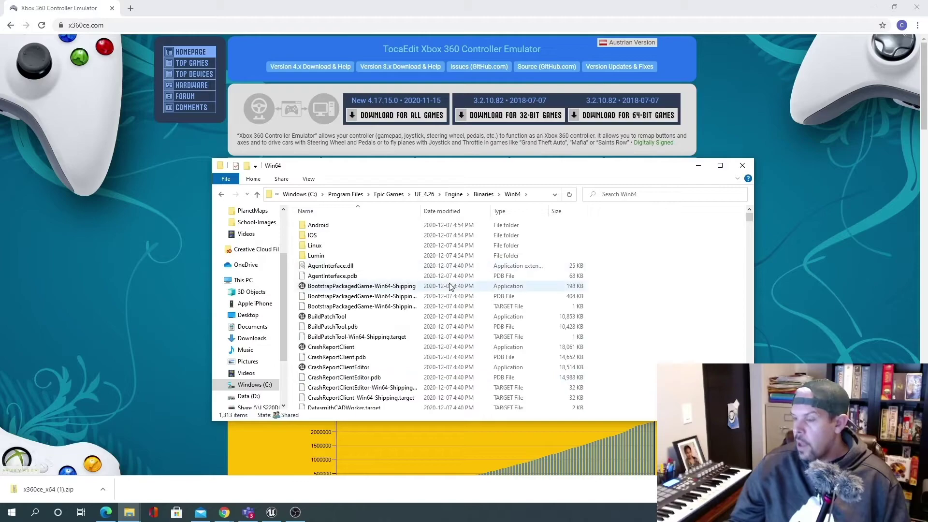
scroll(424, 297, "down", 2)
scroll(424, 295, "down", 10)
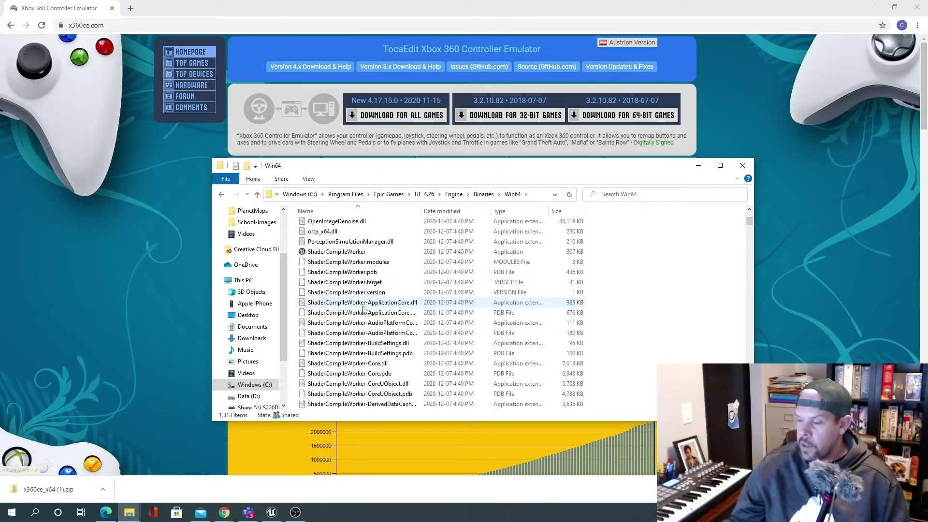
Return to Epic Games, open UE_4.25's Engine\Binaries\Win64, then go up to Binaries
left_click(257, 195)
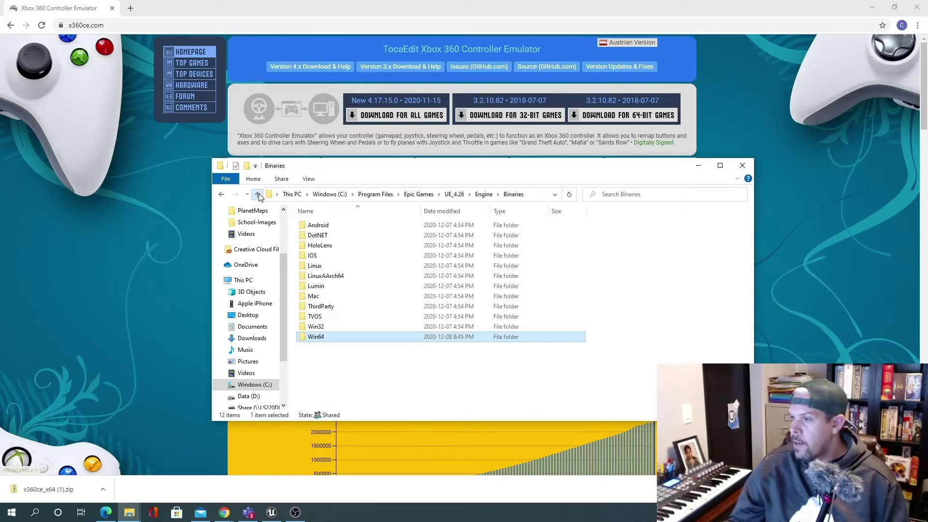
left_click(258, 195)
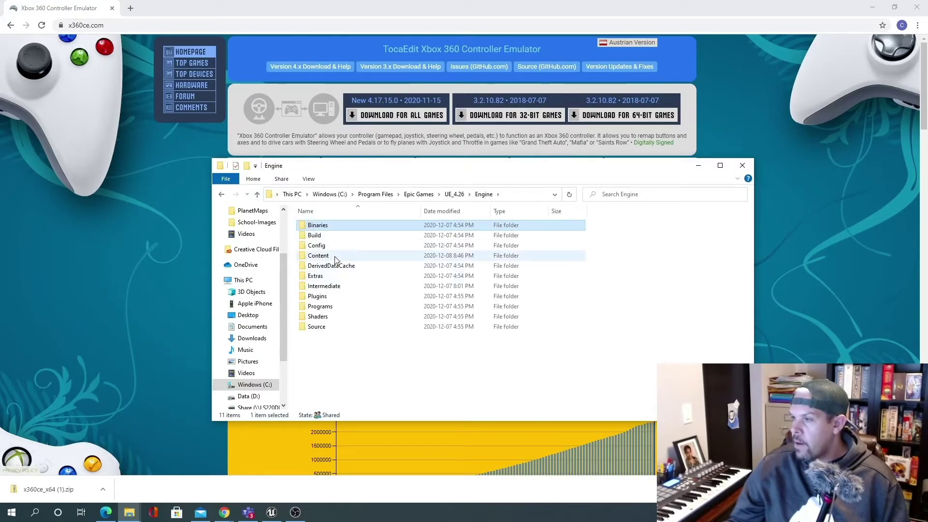
left_click(257, 195)
left_click(257, 195)
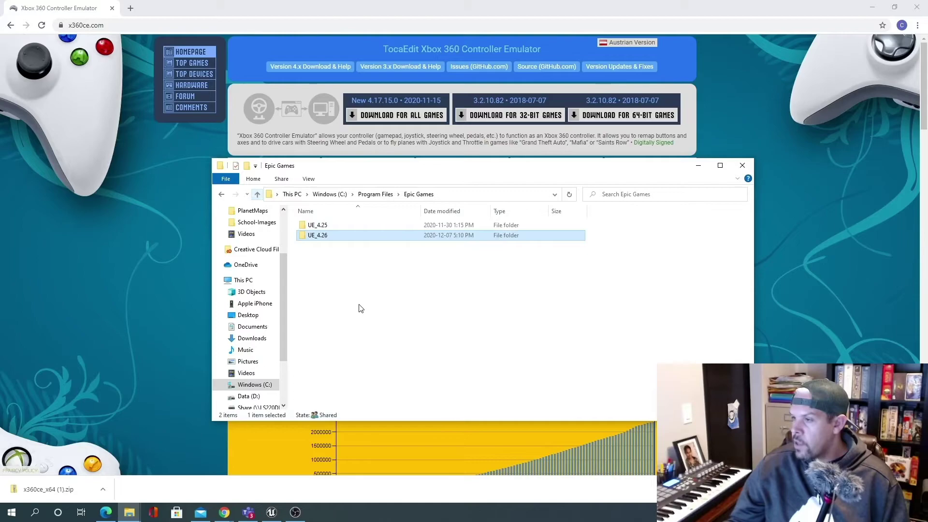
double_click(323, 226)
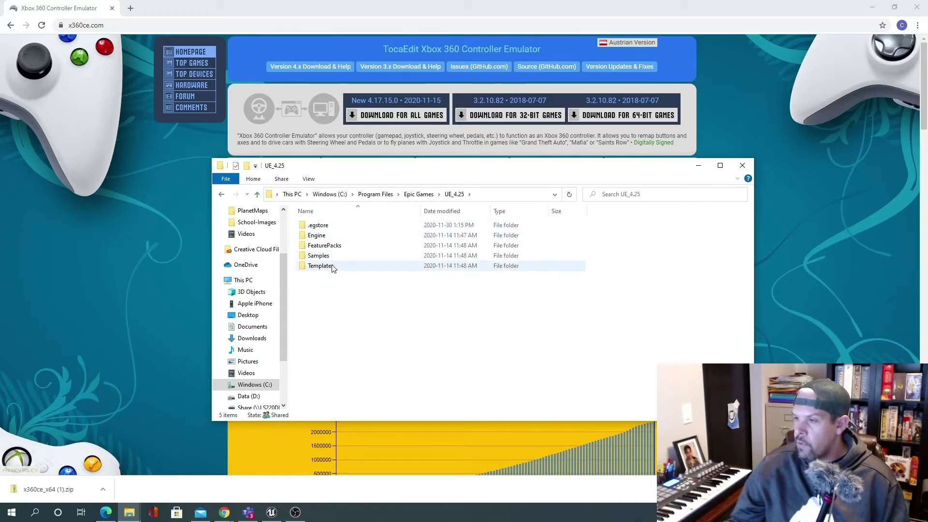
double_click(332, 237)
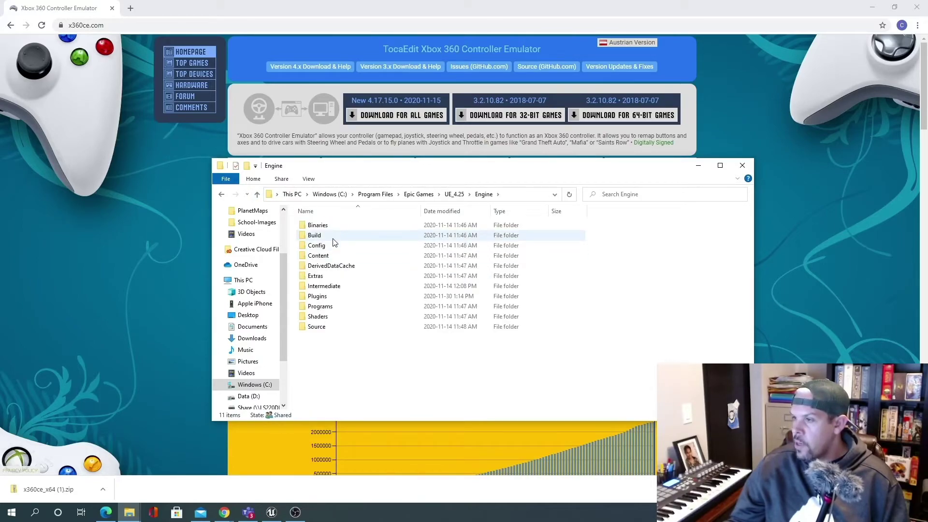
double_click(329, 225)
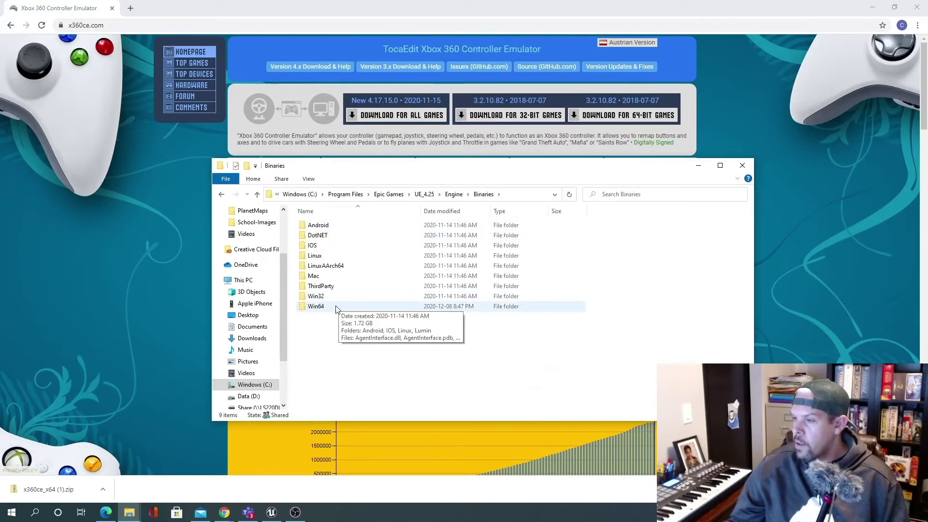
double_click(352, 305)
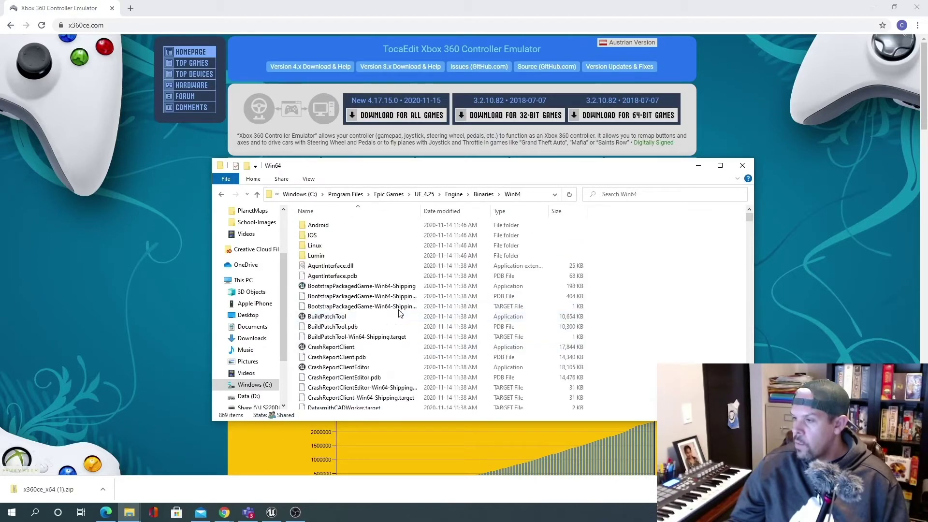
left_click(257, 195)
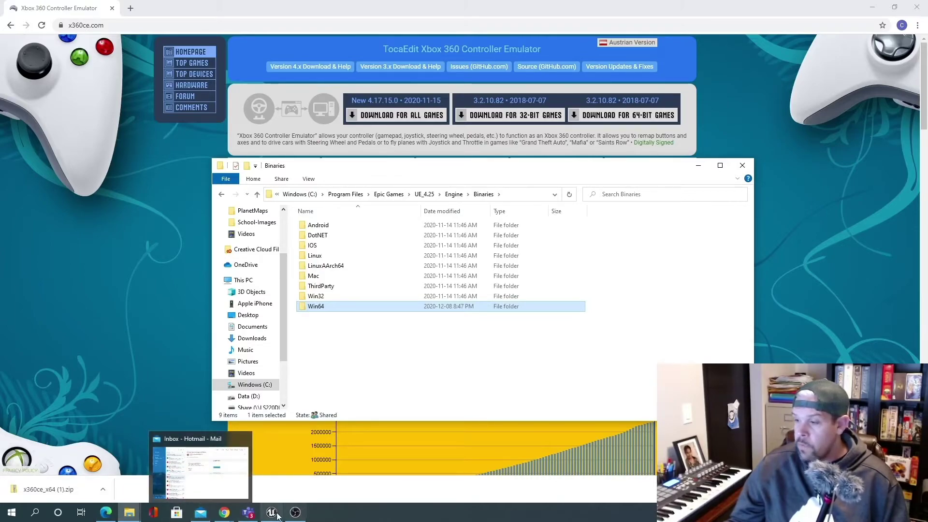
mouse_move(273, 519)
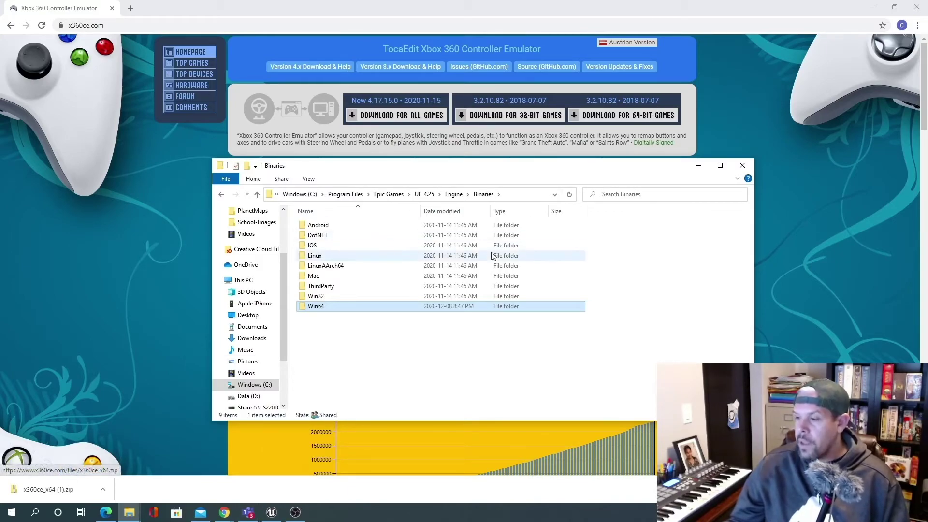
Play the third-person level in the Unreal Editor, test the gamepad, then stop with Esc
left_click(268, 513)
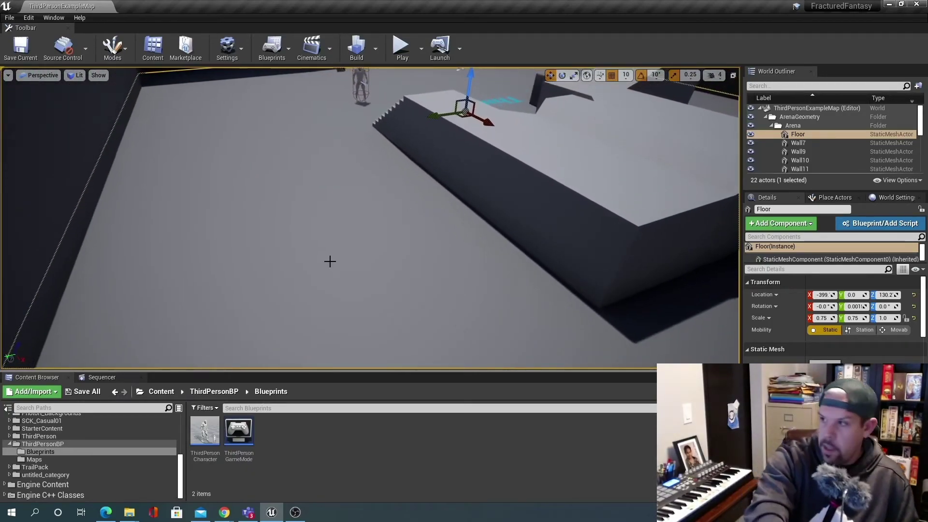
left_click(399, 46)
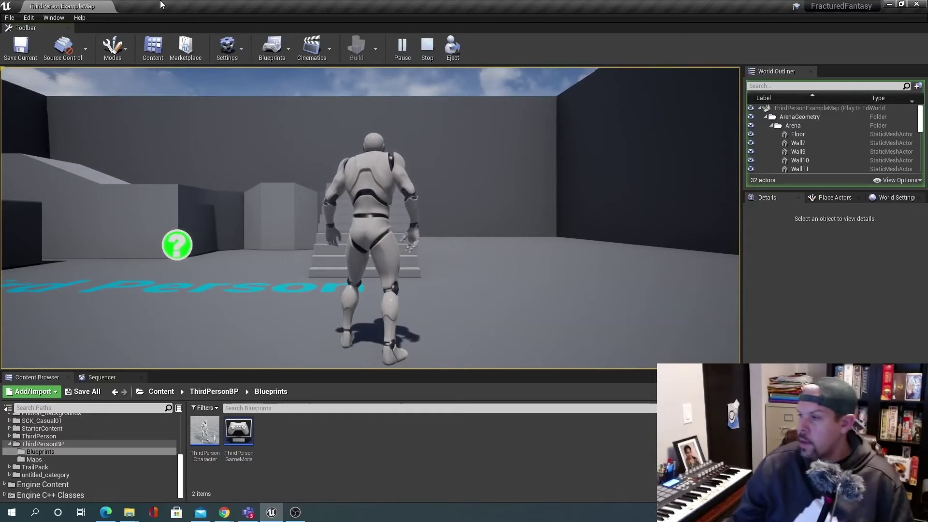
left_click(364, 193)
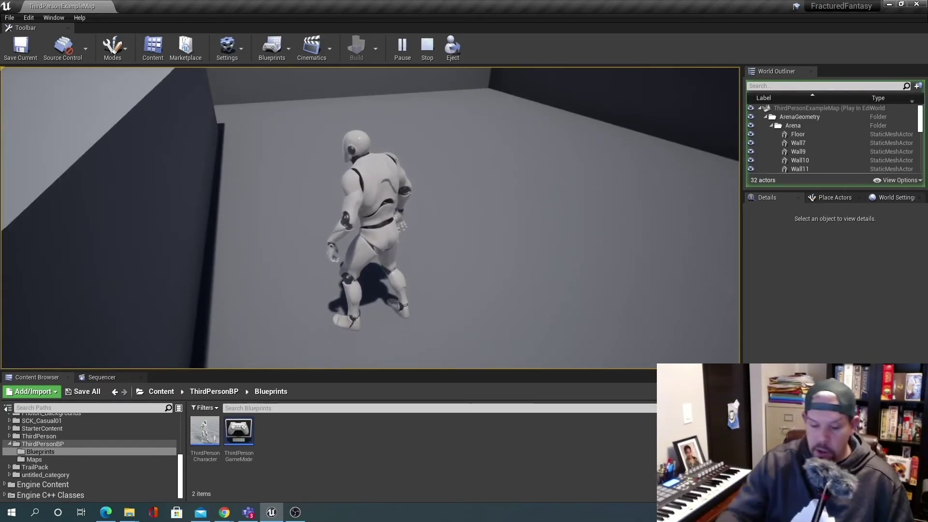
key("Escape")
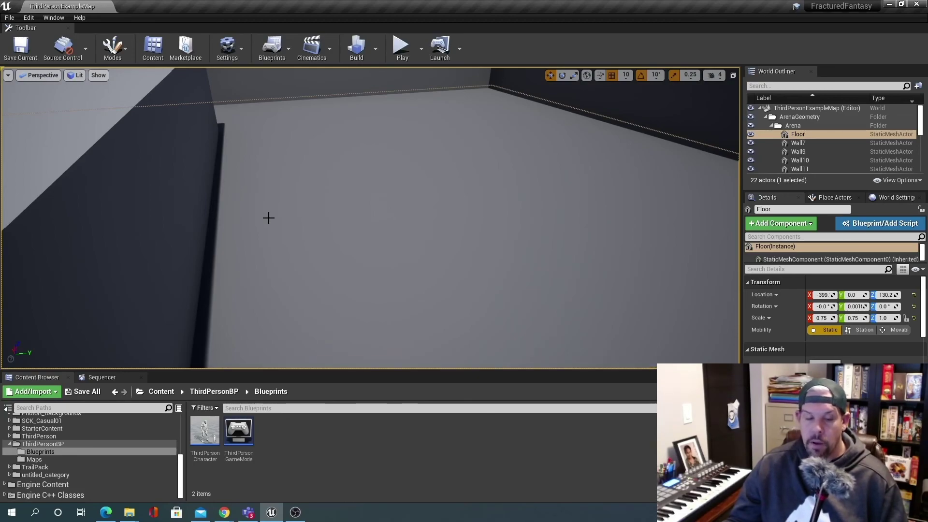
mouse_move(140, 424)
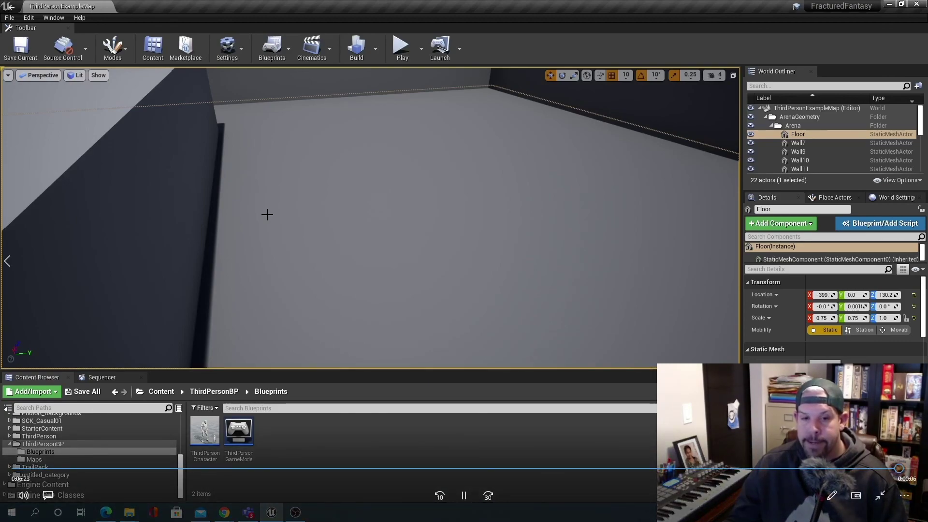